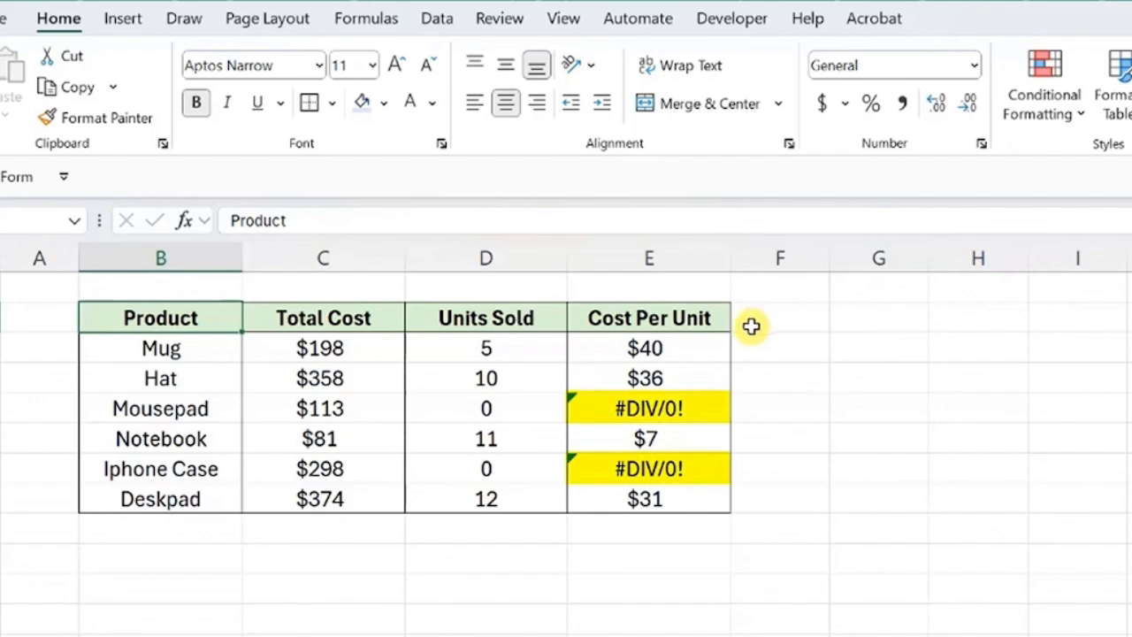
Wrap the cost-per-unit formula for Mug in IFERROR with 0 as the error value and fill it down to the other products.
left_click(714, 343)
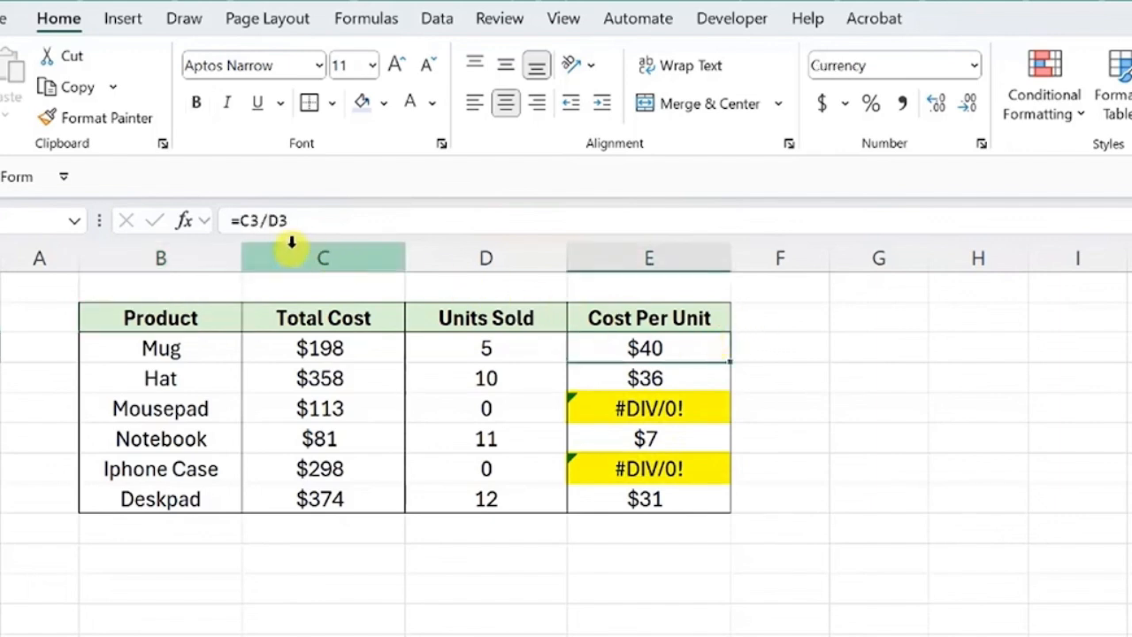
left_click(241, 221)
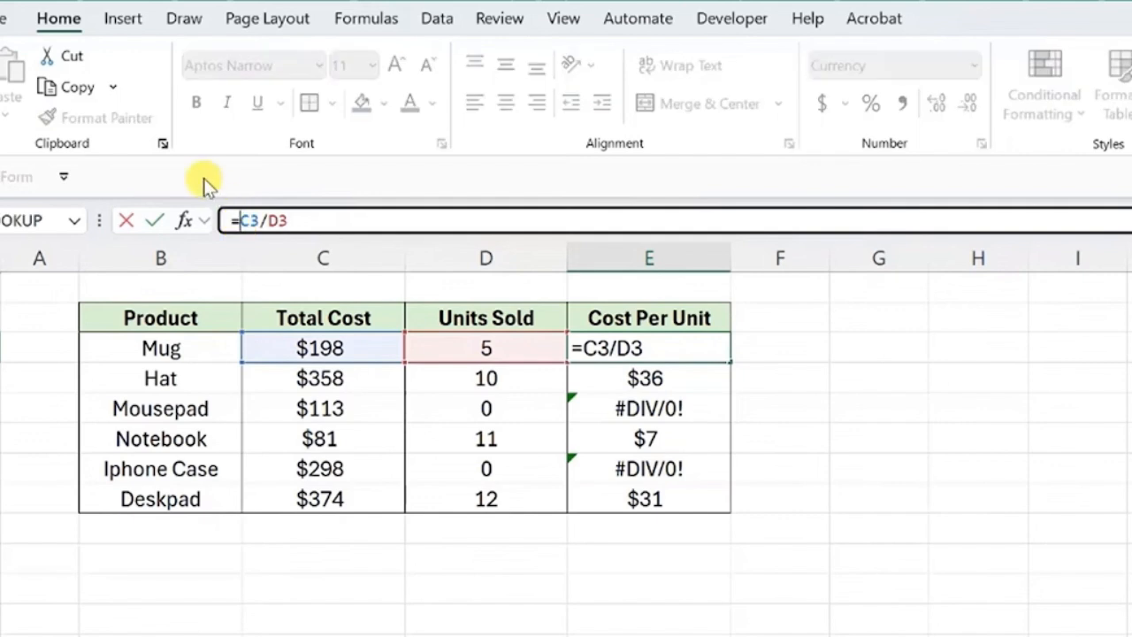
type("ifer")
key("Tab")
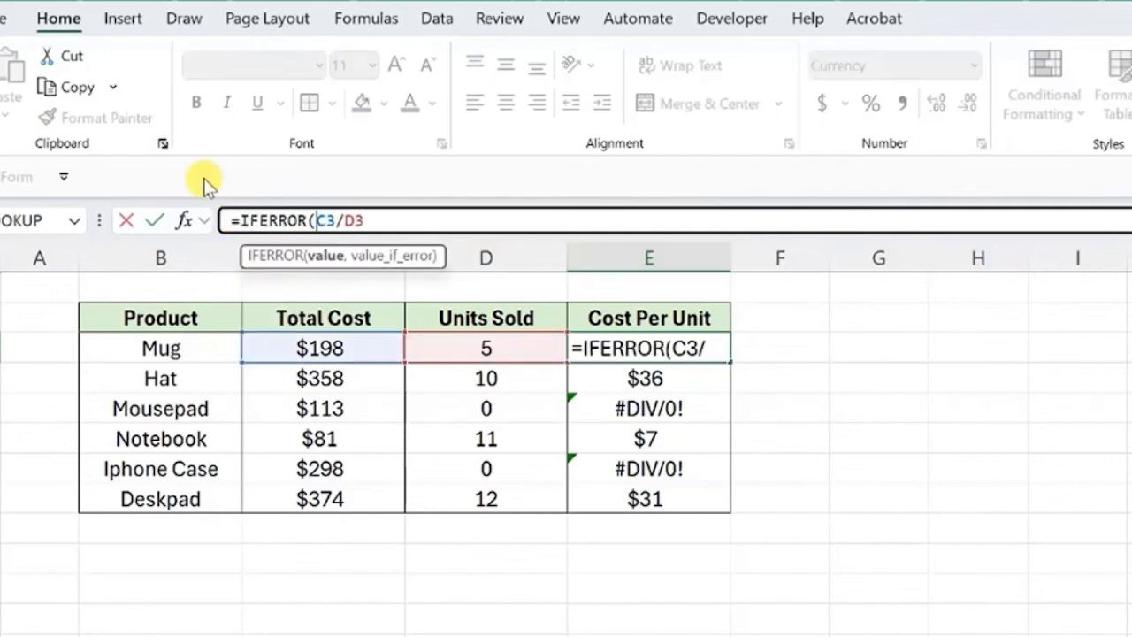
left_click(371, 220)
type(",0")
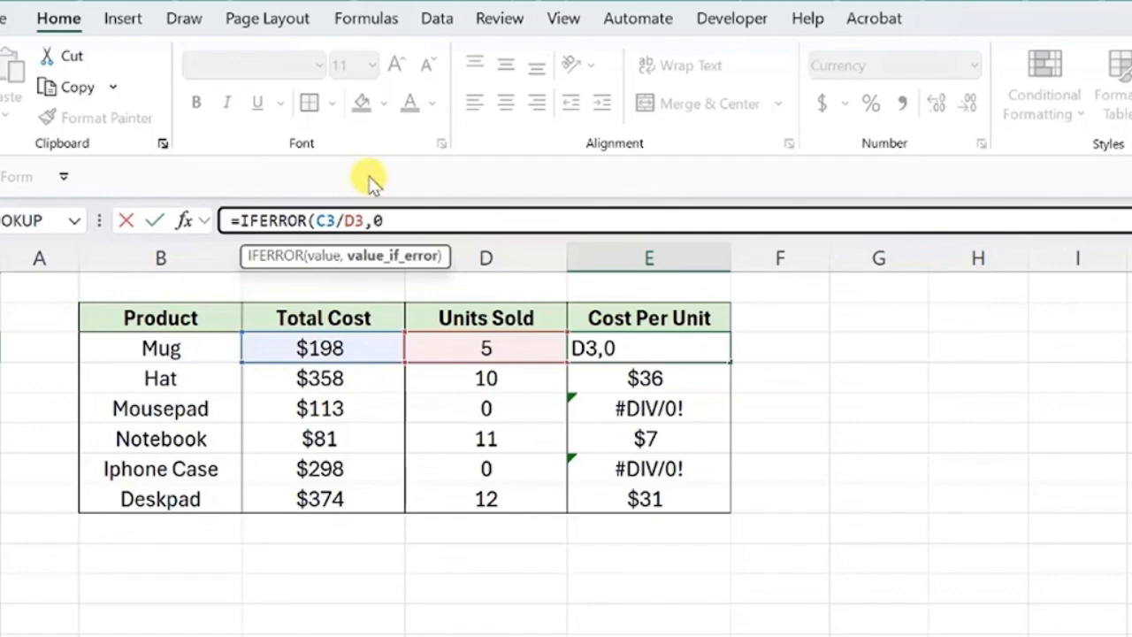
key("Return")
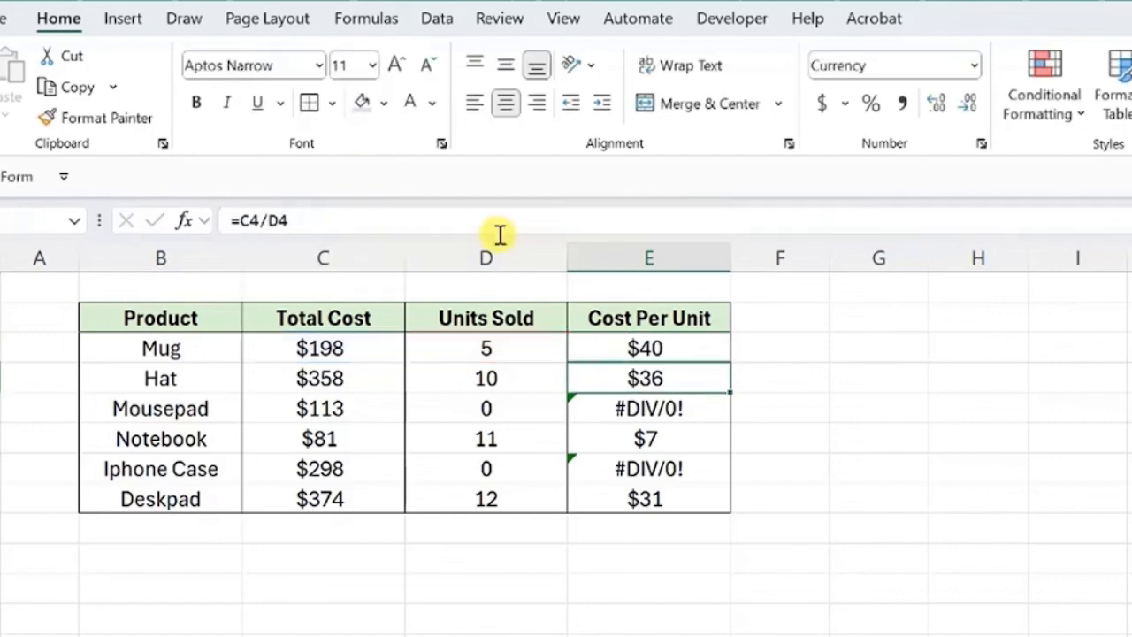
left_click(712, 356)
double_click(731, 364)
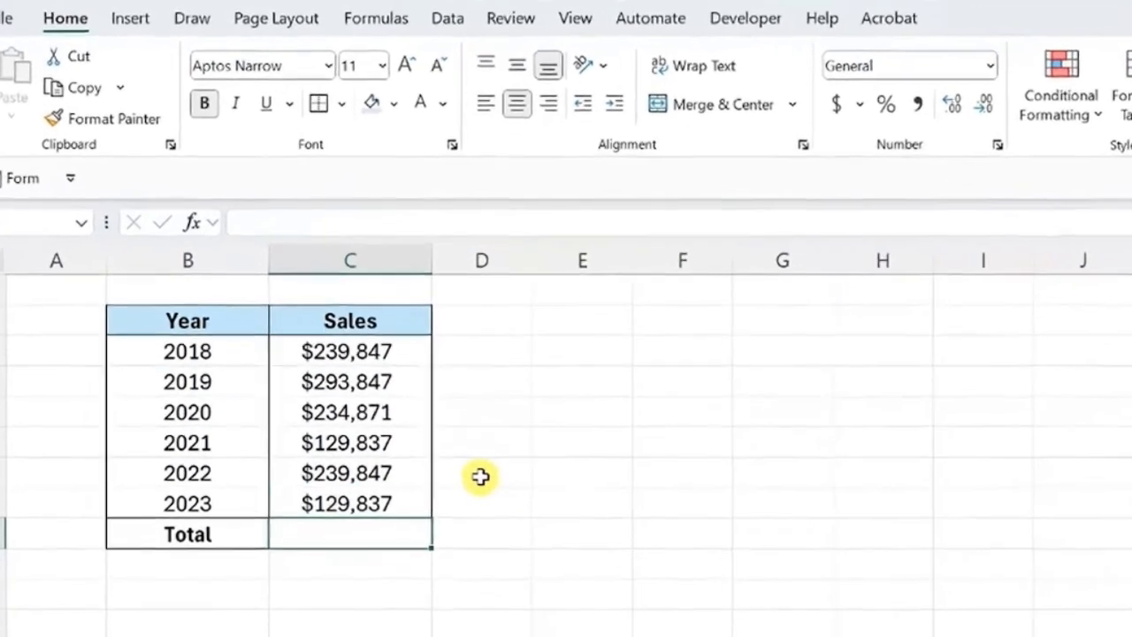
Enter the misspelled formula =dum(C3:C8) in the Sales column's Total cell.
type("=d")
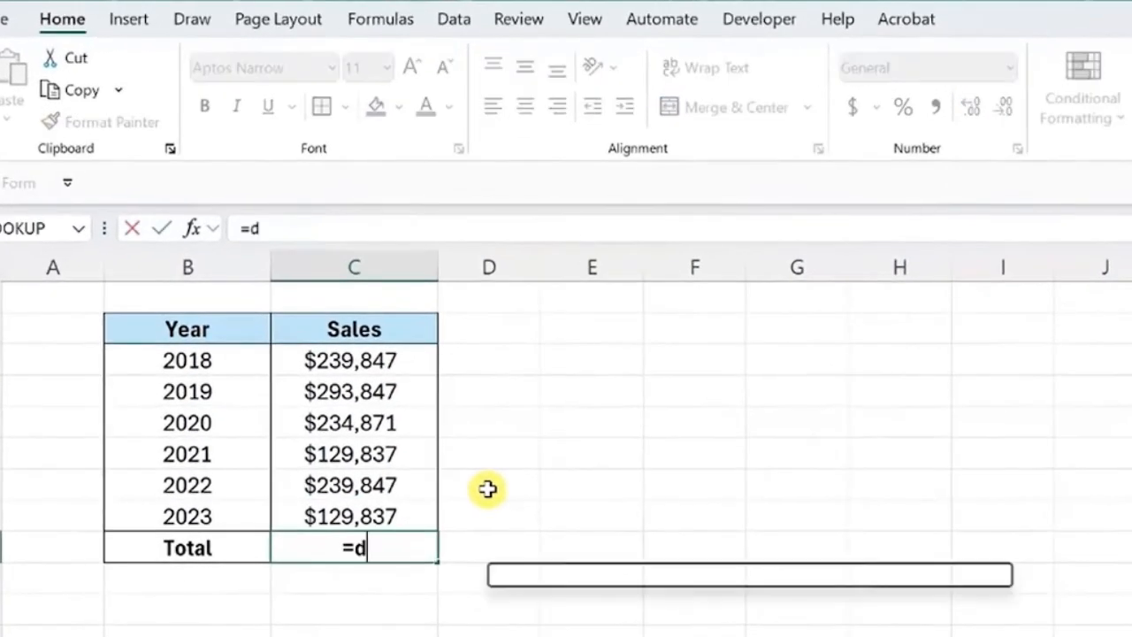
type("um(")
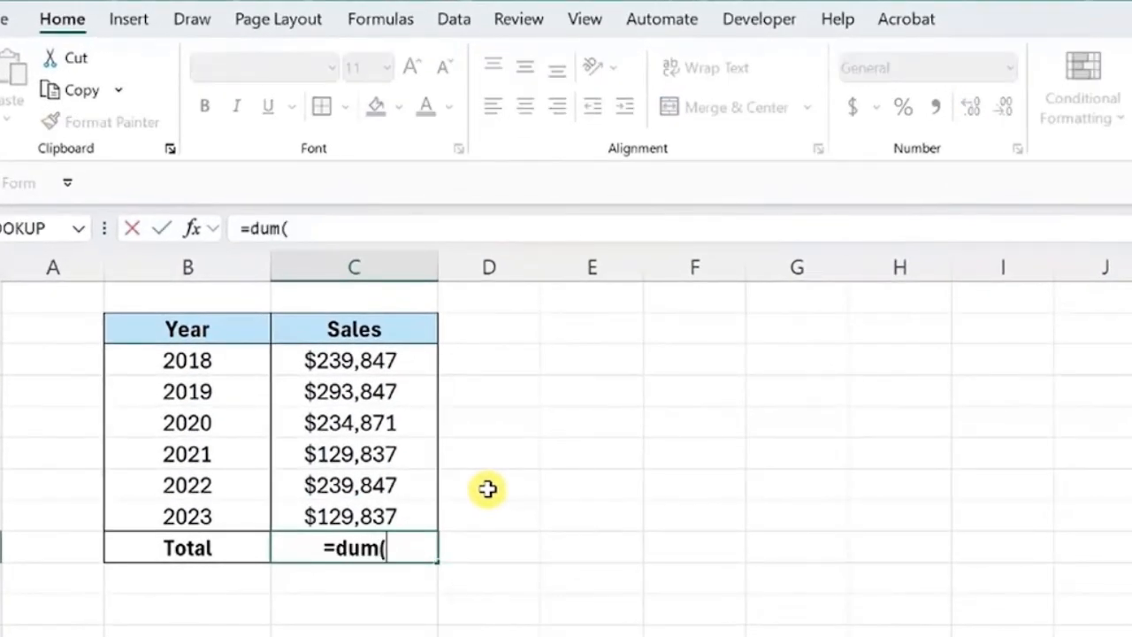
left_click_drag(404, 354, 414, 505)
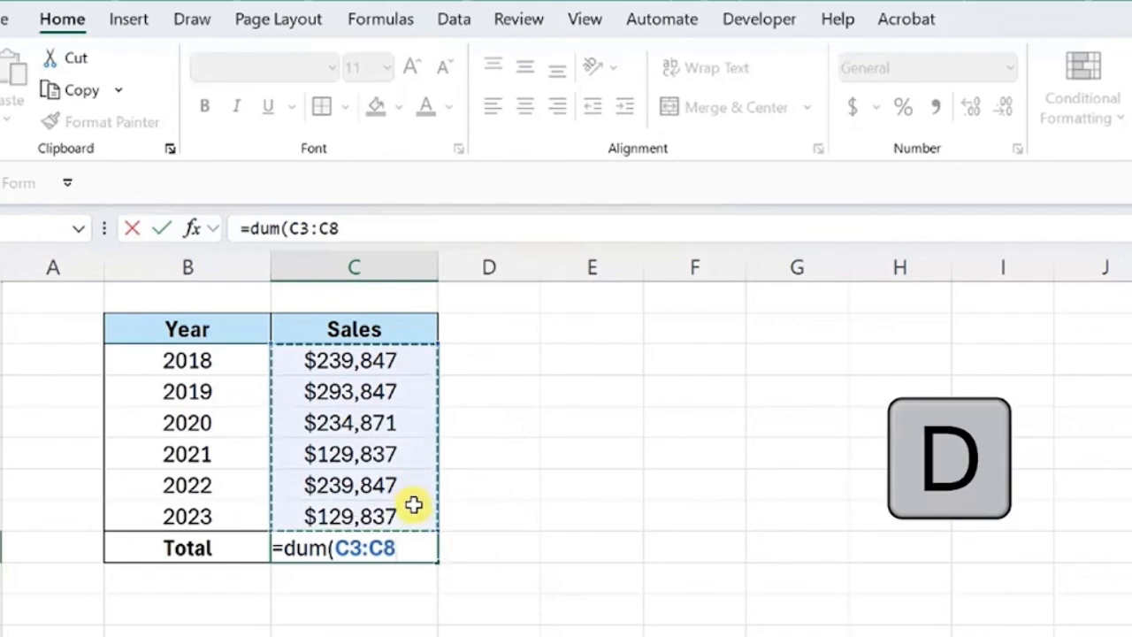
type(")")
key("Return")
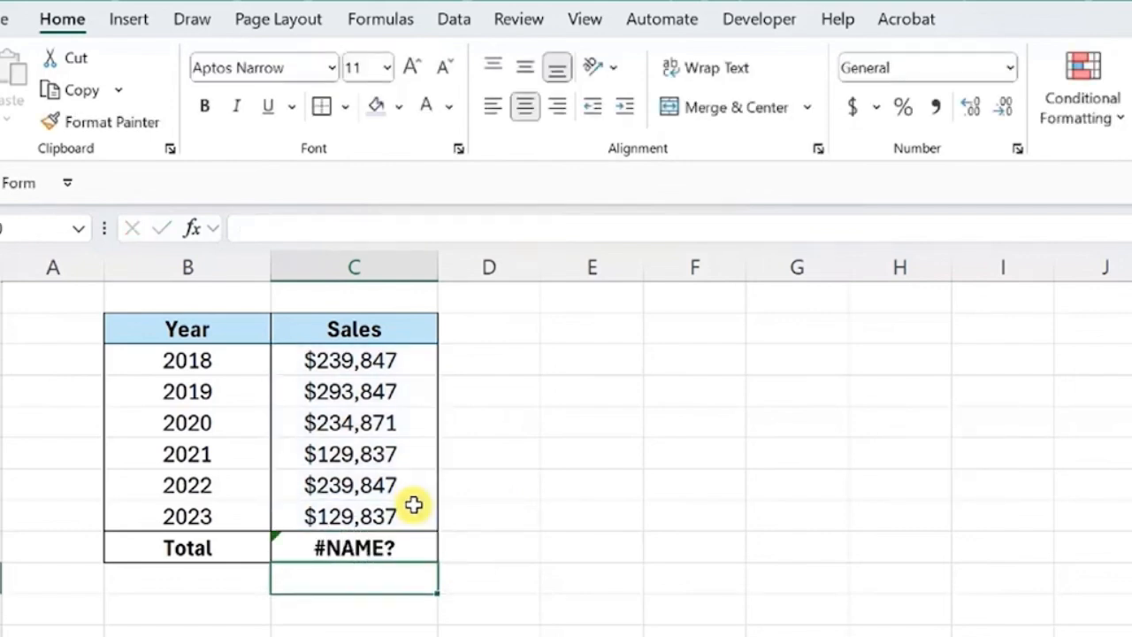
Correct the function name in the Total cell so the formula reads =sum(C3:C8).
key("Up")
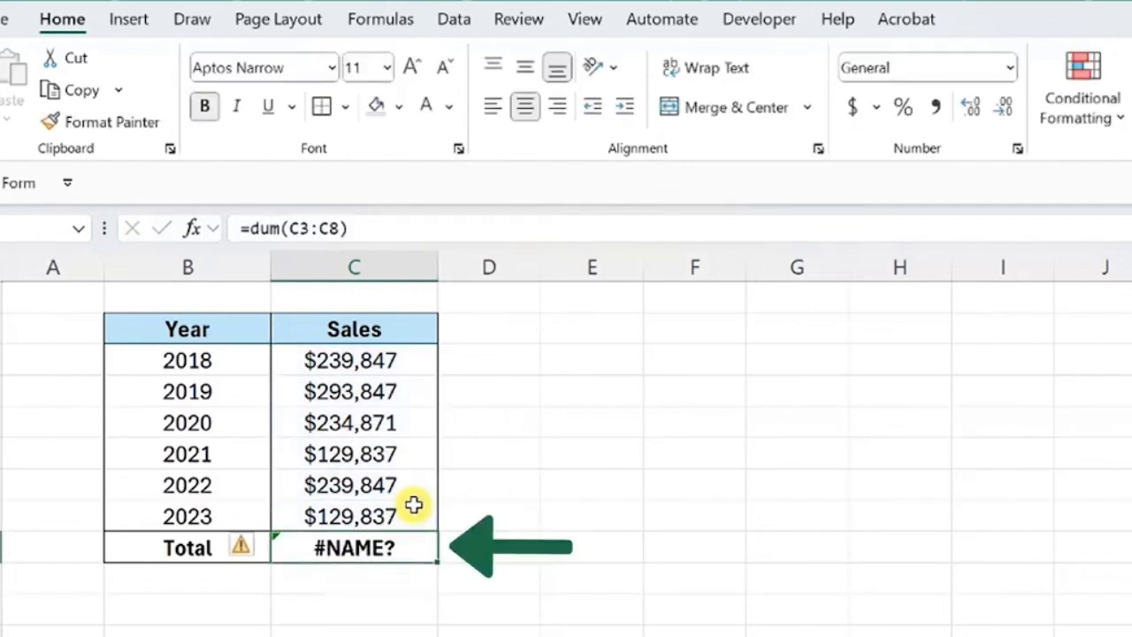
left_click(261, 228)
key("BackSpace")
type("s")
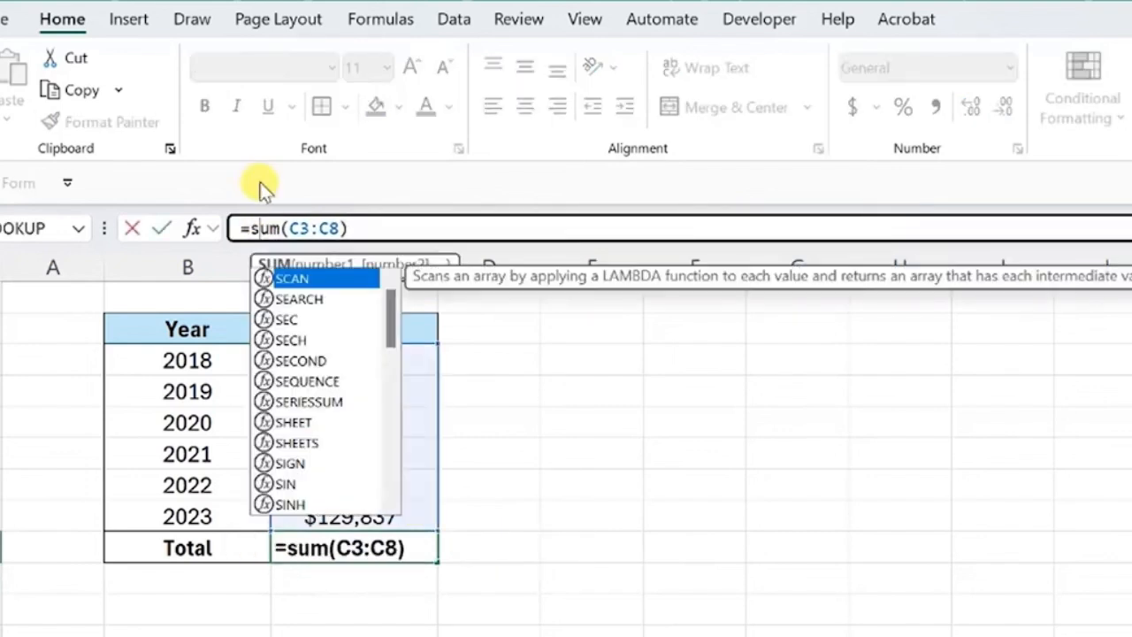
key("Return")
key("Up")
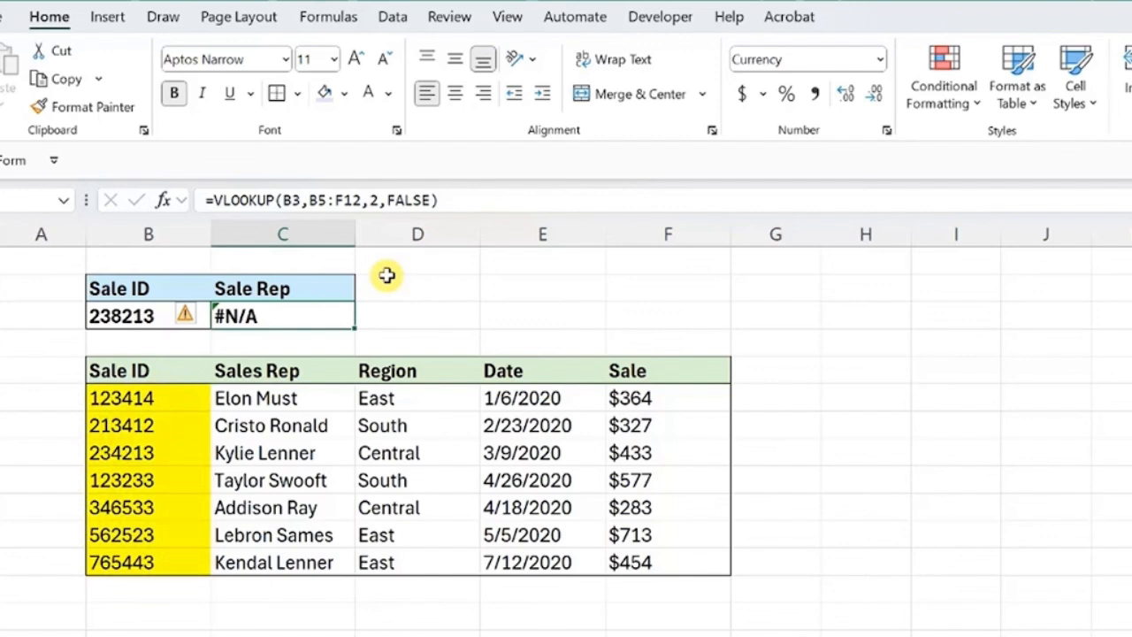
Wrap the VLOOKUP formula under Sale Rep in IFERROR with "None" as the error value.
left_click(218, 196)
type("ife")
key("Tab")
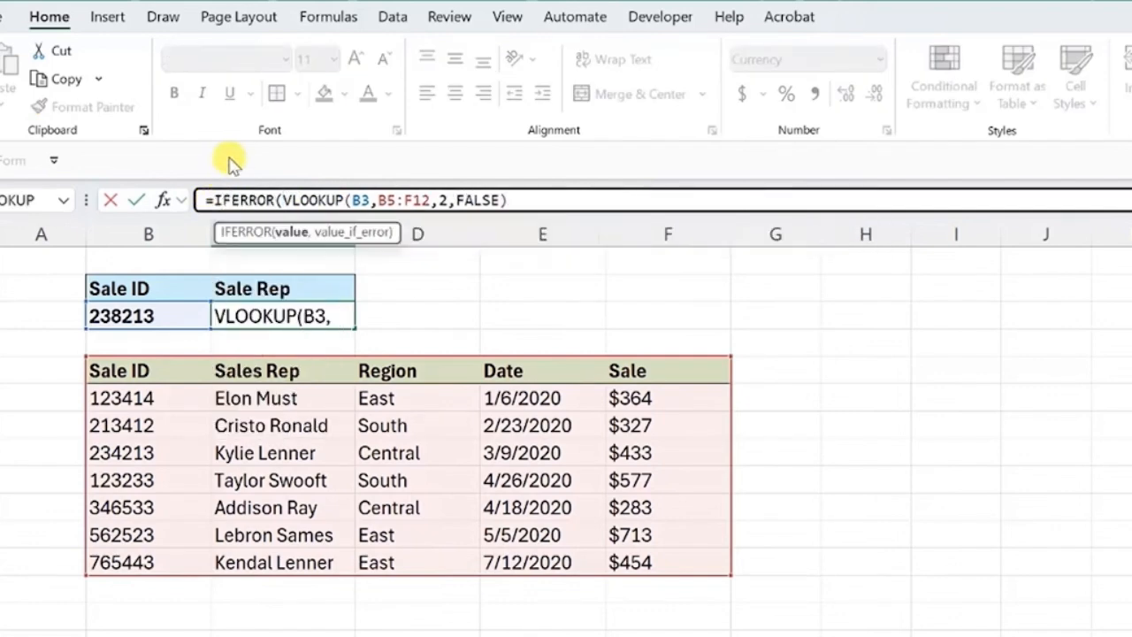
left_click(511, 200)
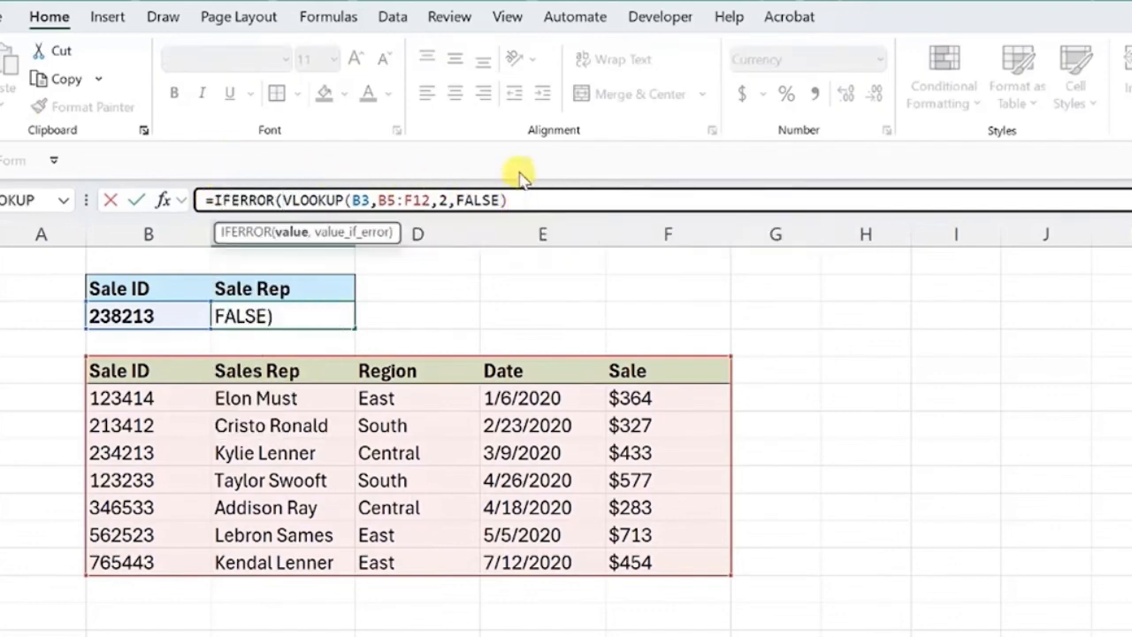
type(",\"None\")")
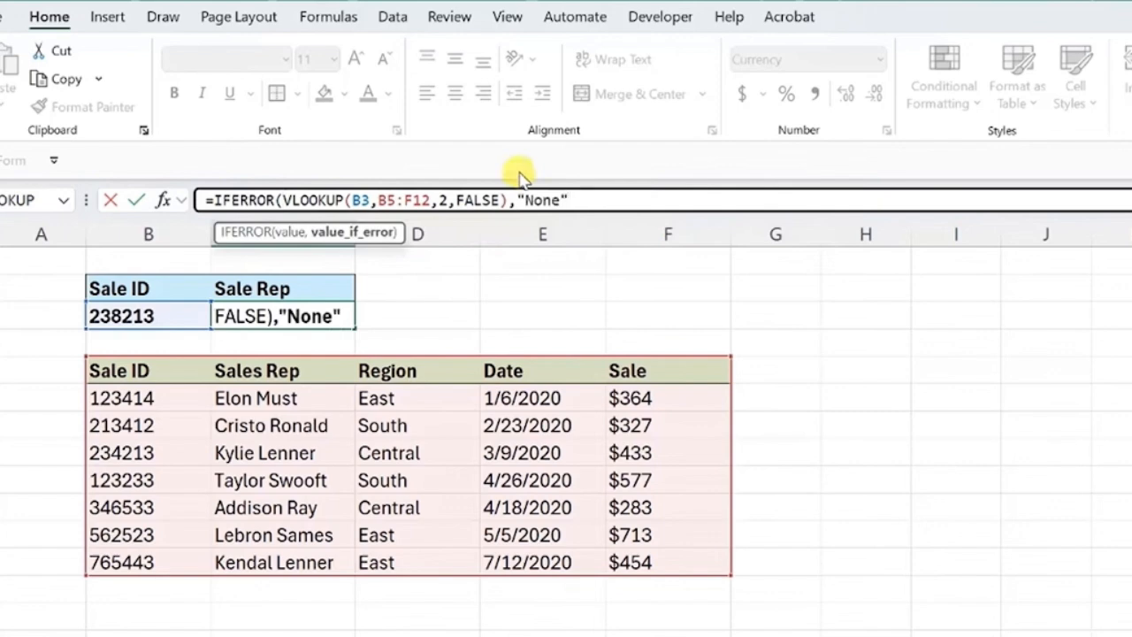
key("Return")
key("Up")
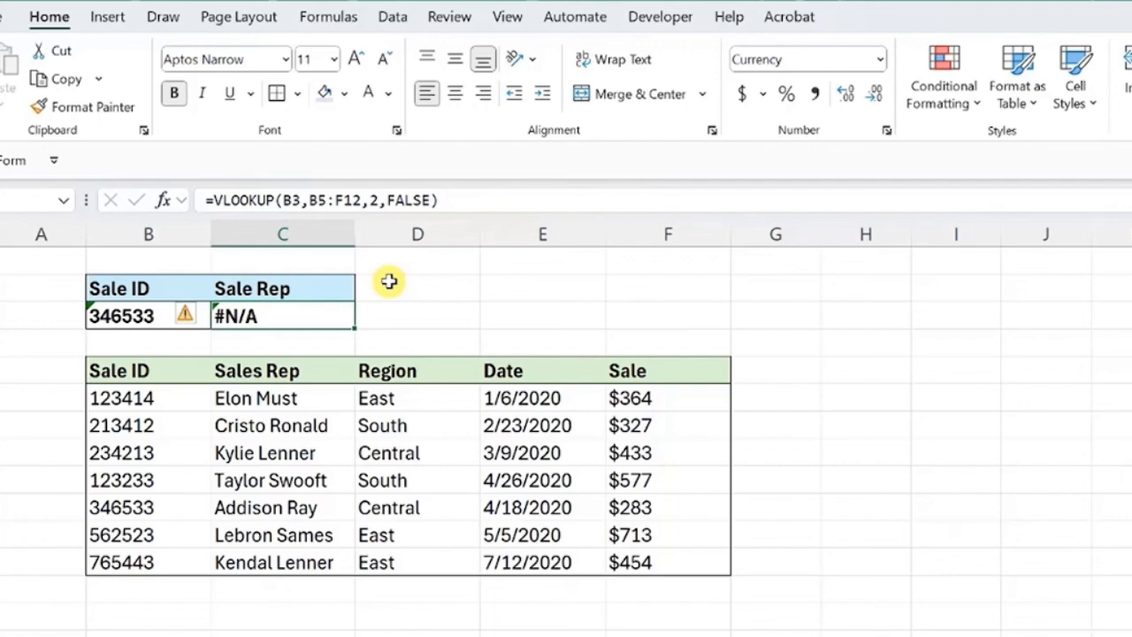
Convert the lookup Sale ID stored as text above the sales table to a number.
left_click(146, 315)
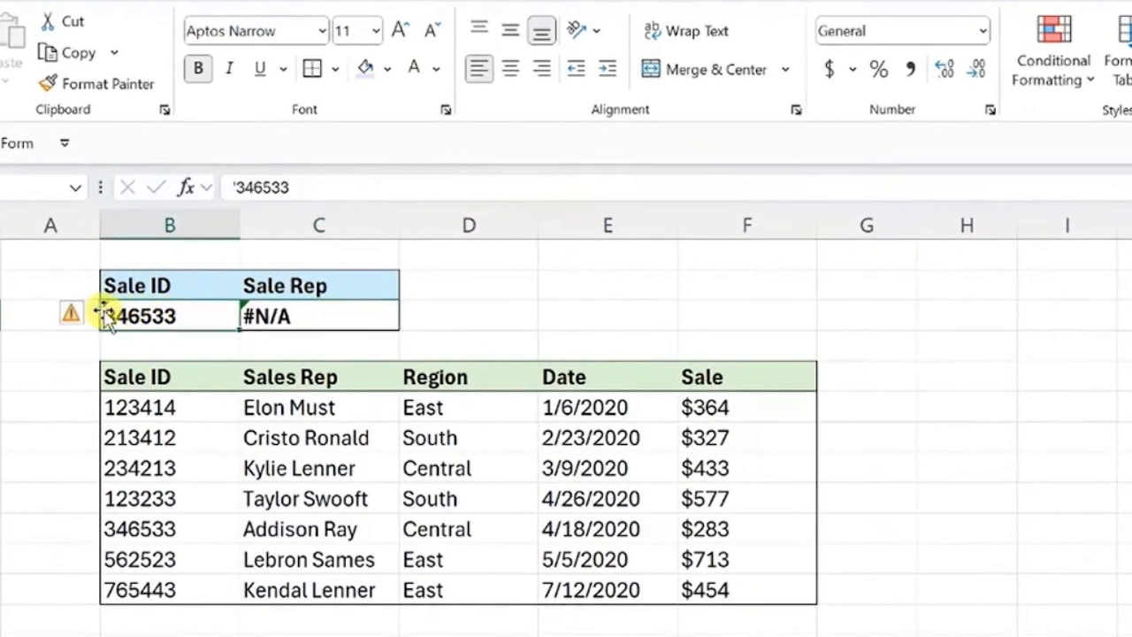
mouse_move(76, 316)
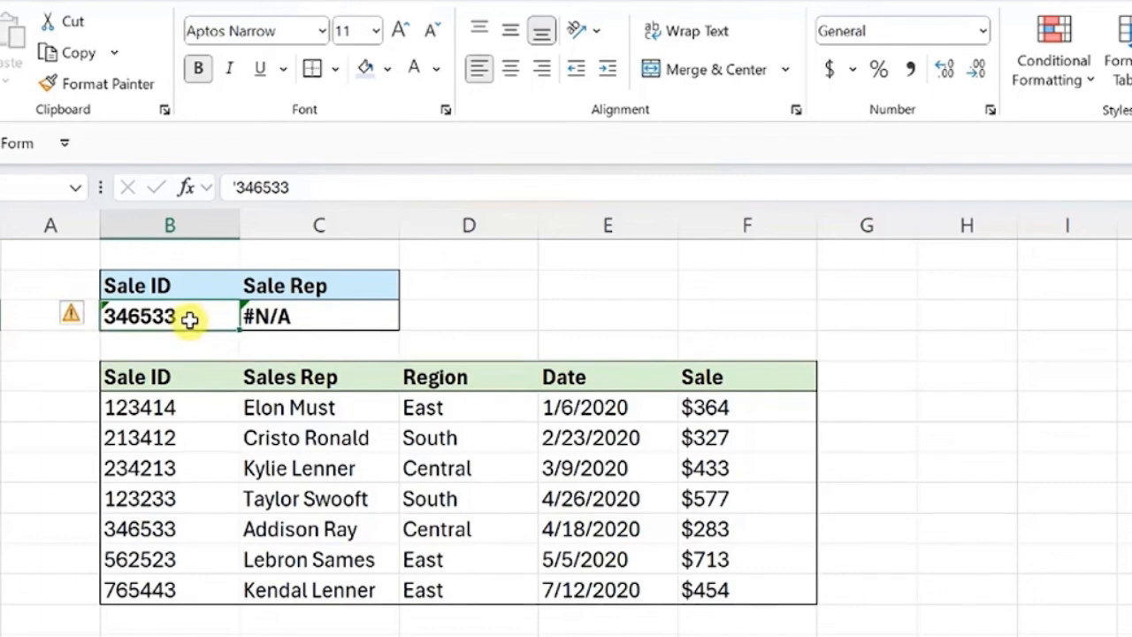
left_click(72, 313)
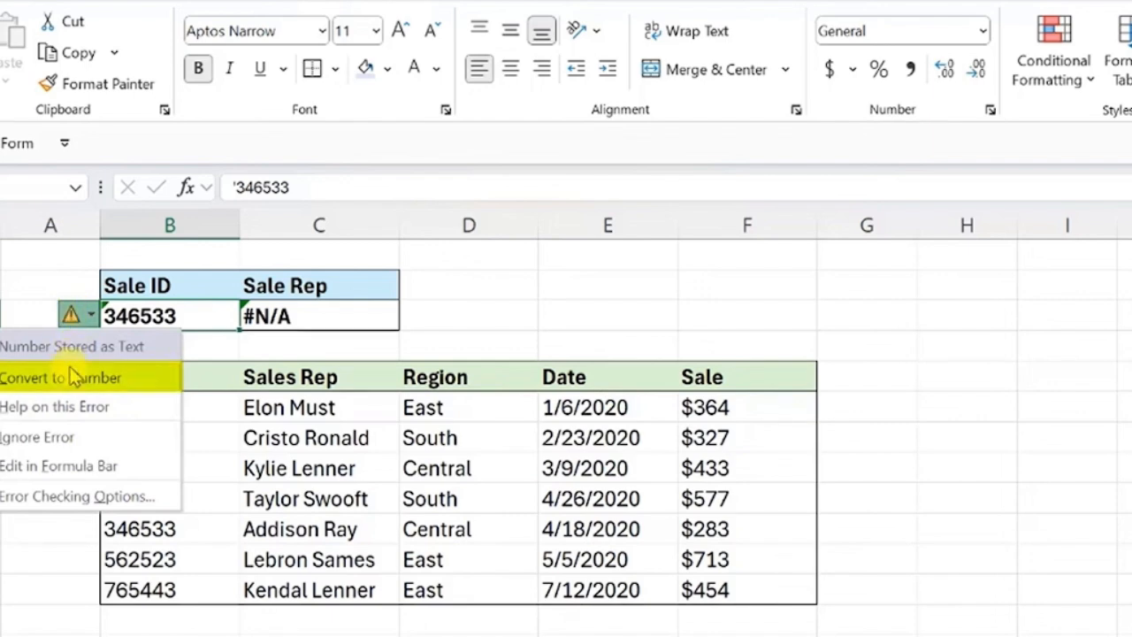
left_click(74, 378)
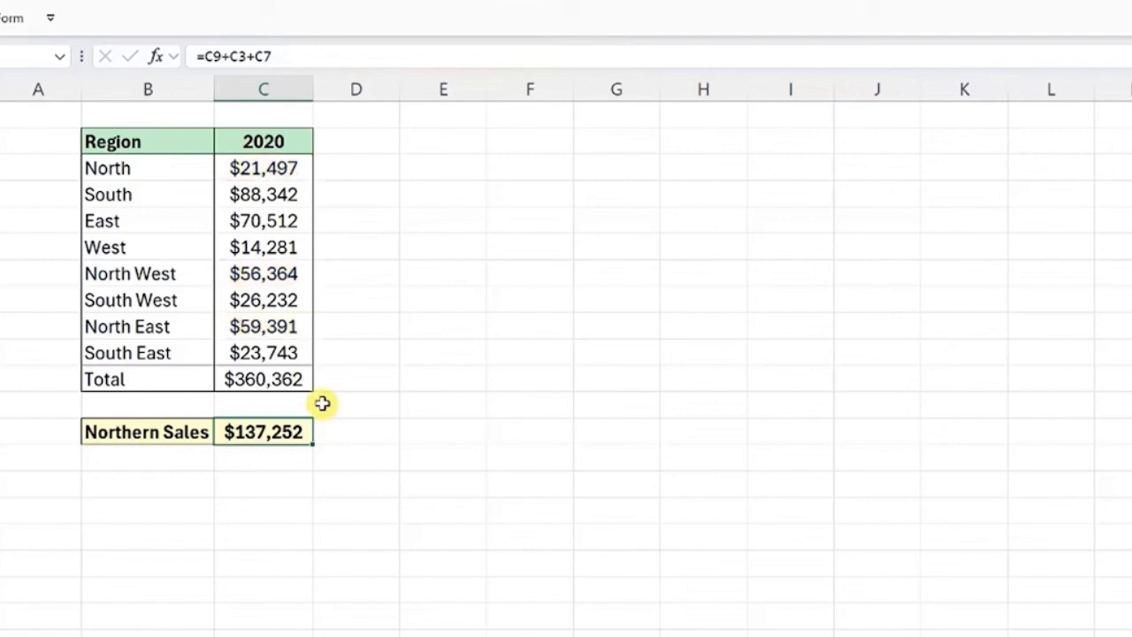
Delete the North West row to inspect its effect on the Northern Sales formula, and undo the deletion.
left_click(3, 273)
right_click(3, 274)
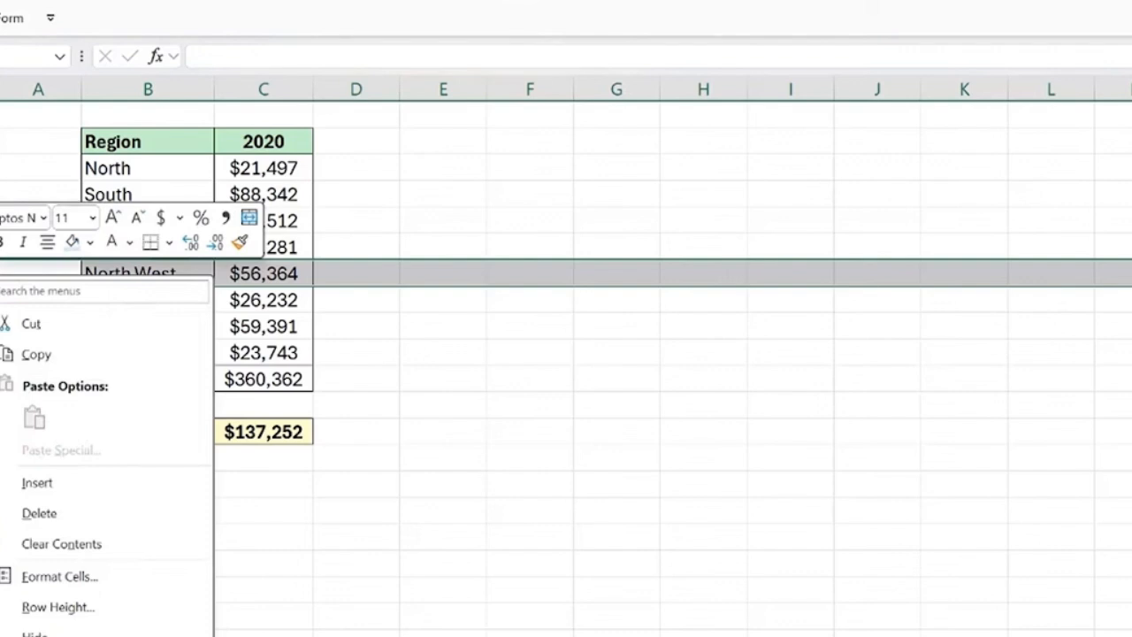
left_click(36, 514)
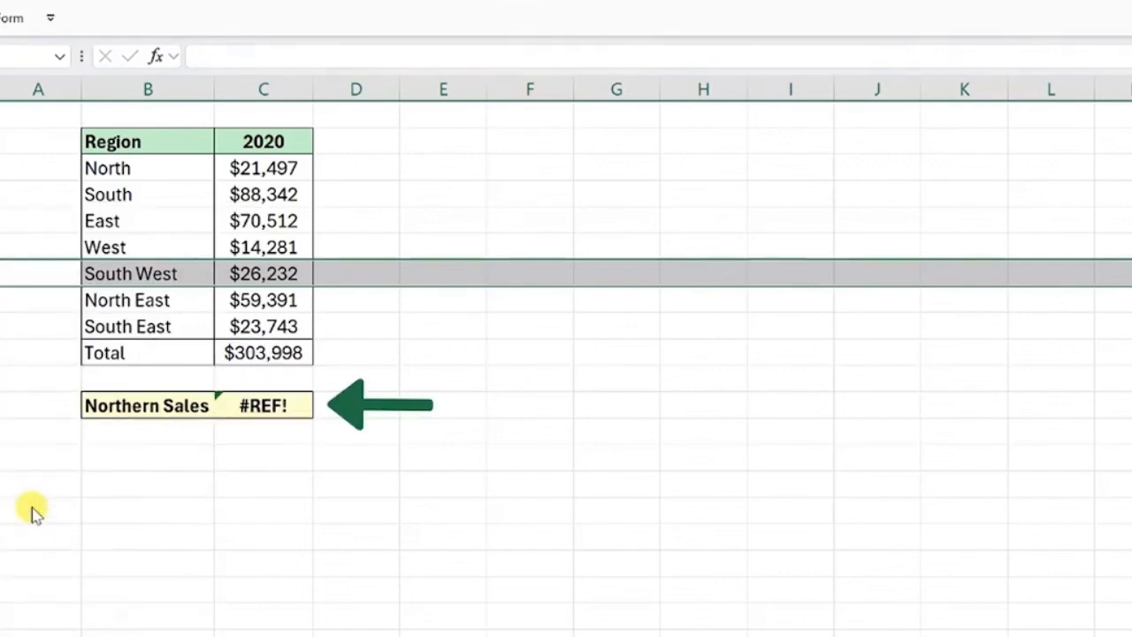
left_click(296, 407)
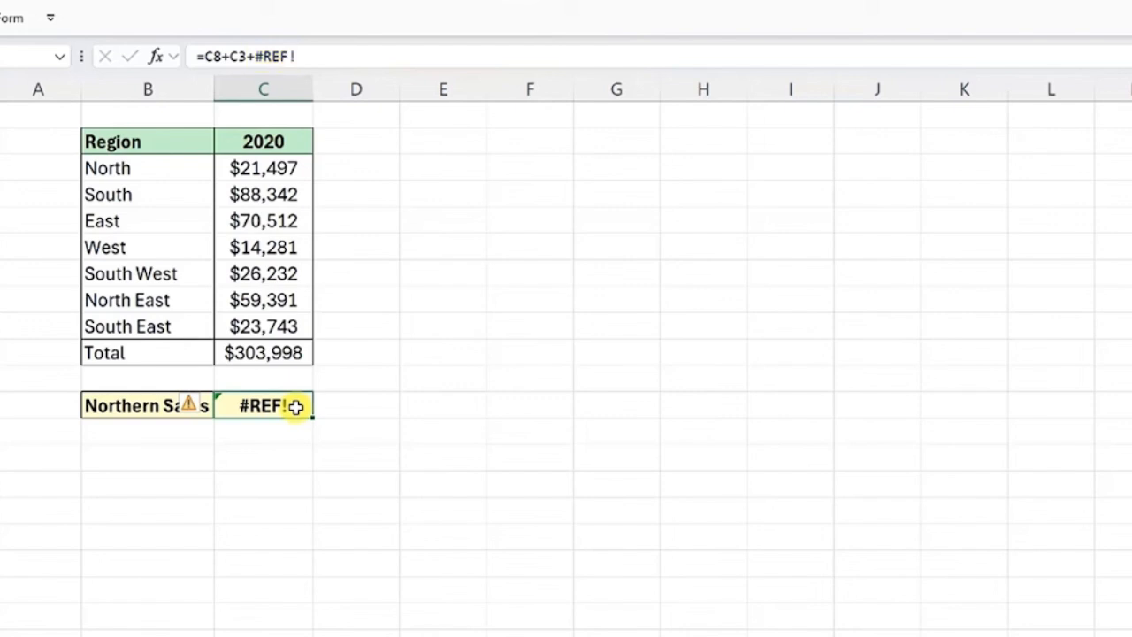
key("ctrl+z")
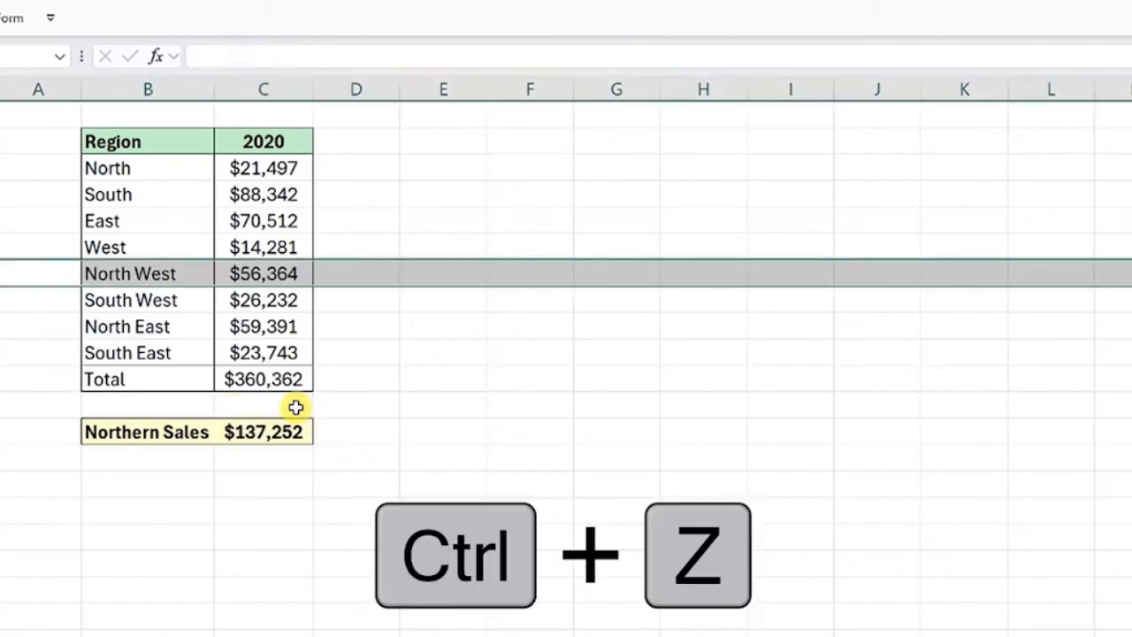
left_click(298, 432)
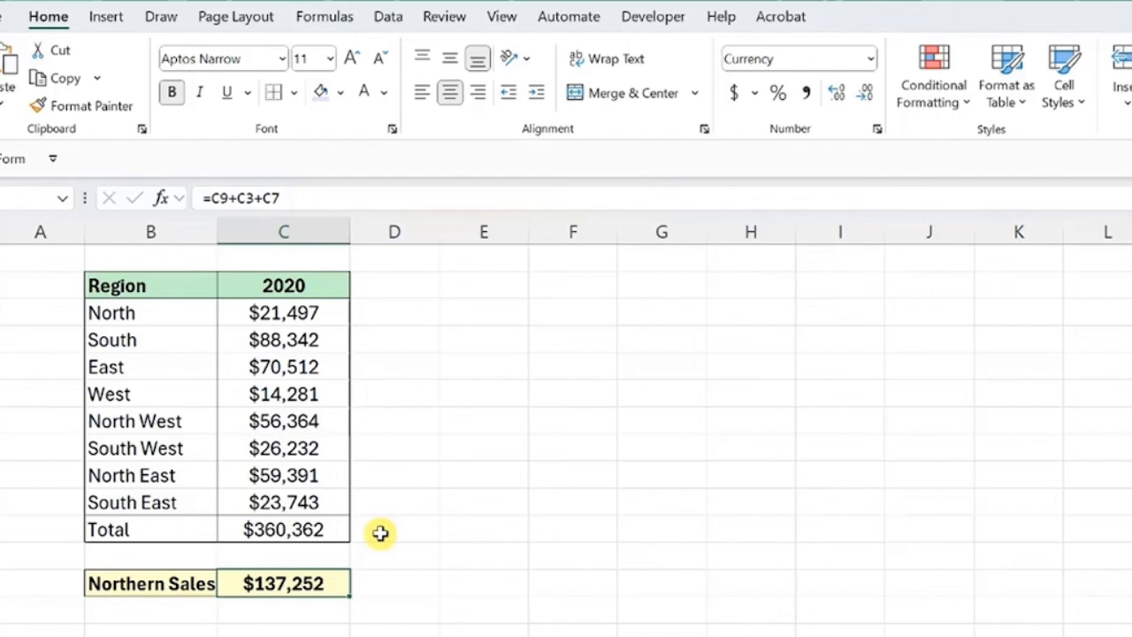
Replace the North West 2020 sales figure with a first name as text and select the Northern Sales result.
left_click(328, 421)
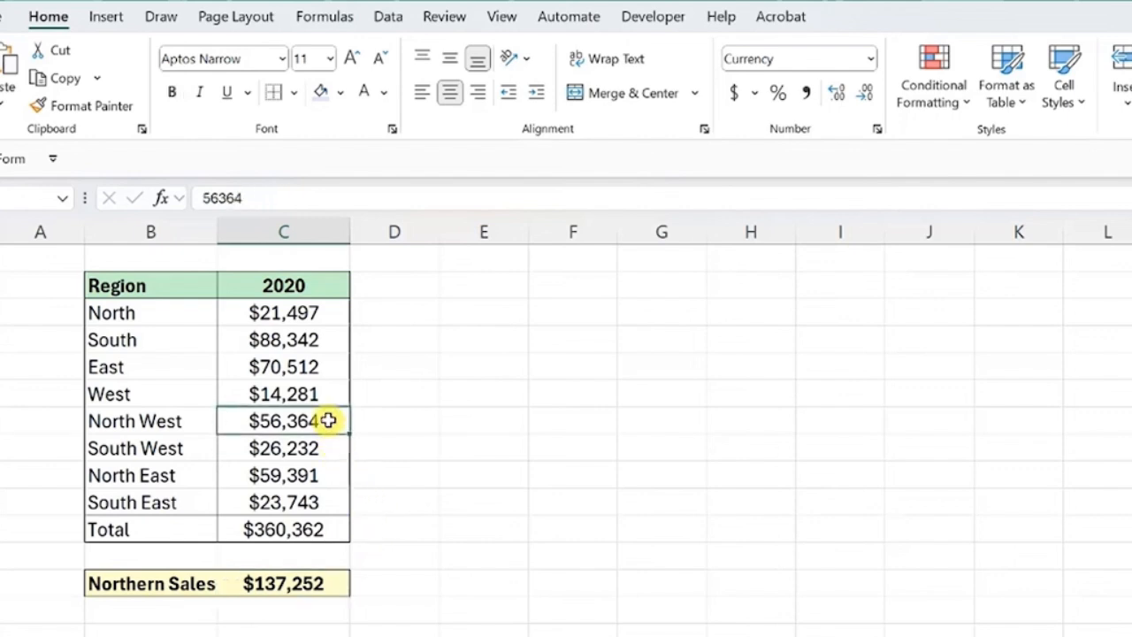
type("emma")
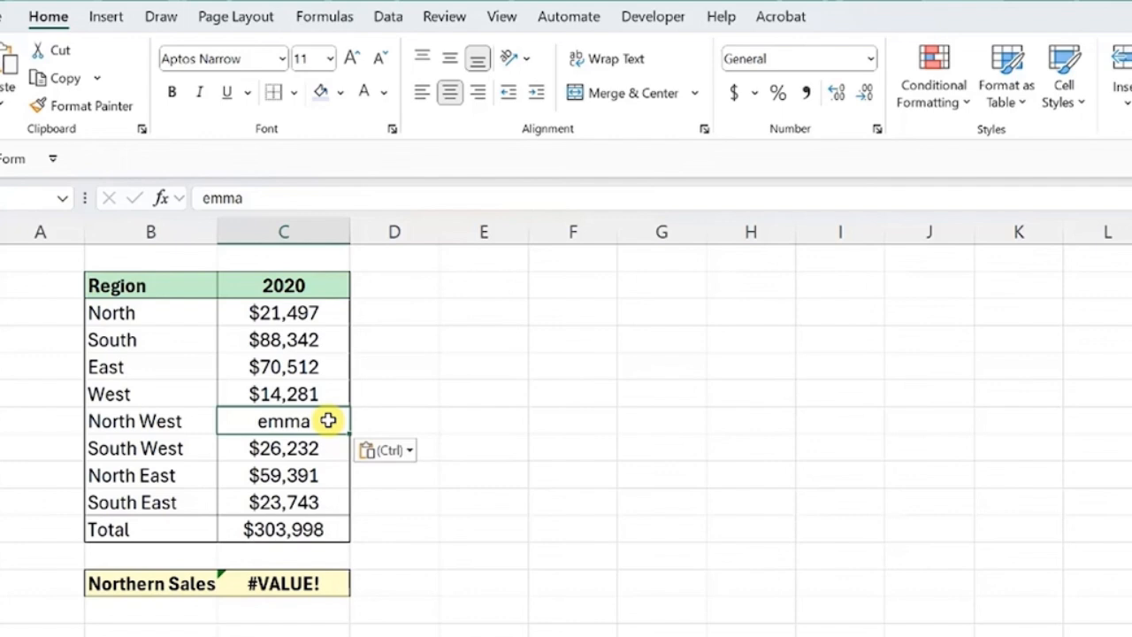
left_click(336, 581)
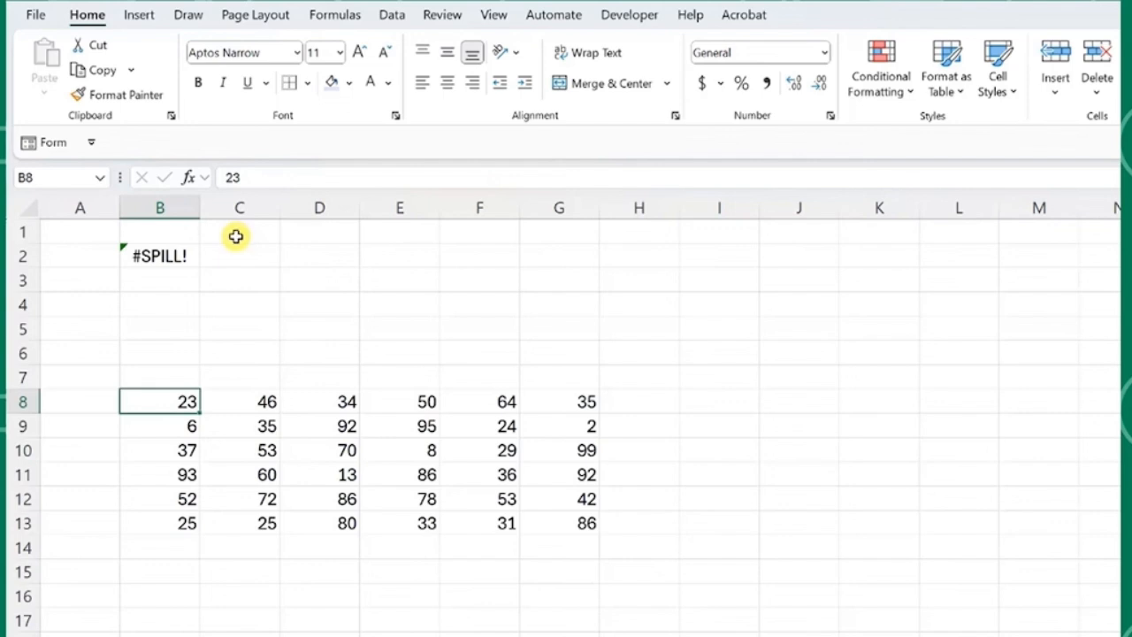
Inspect the RANDARRAY formula in B2 and clear the values in B8:G13 that block its spill range.
left_click(188, 257)
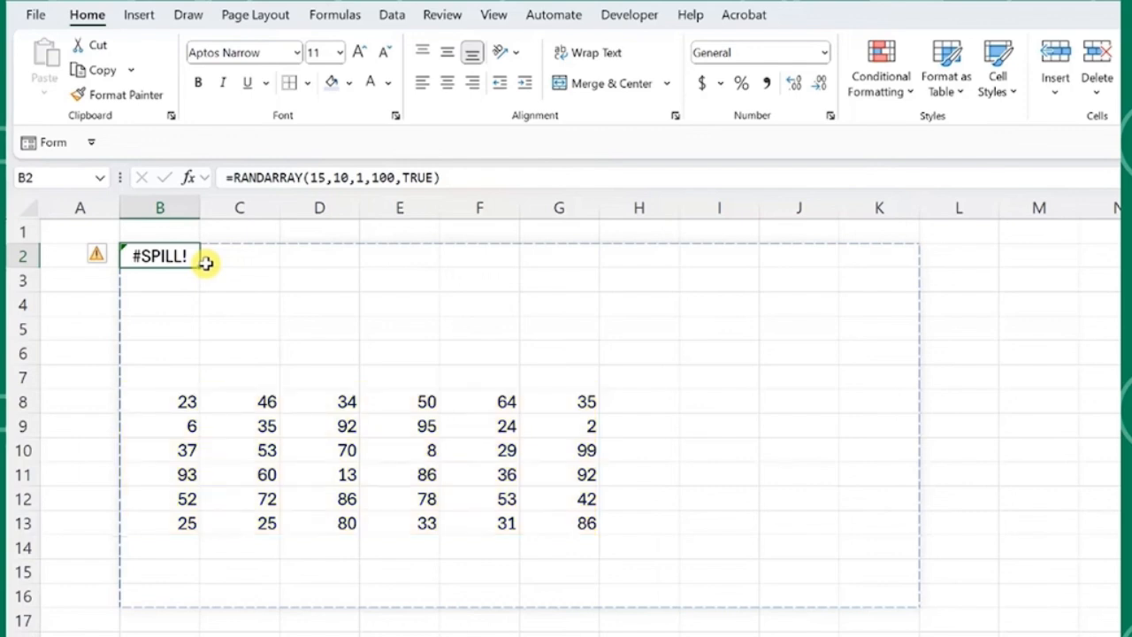
left_click_drag(162, 397, 536, 521)
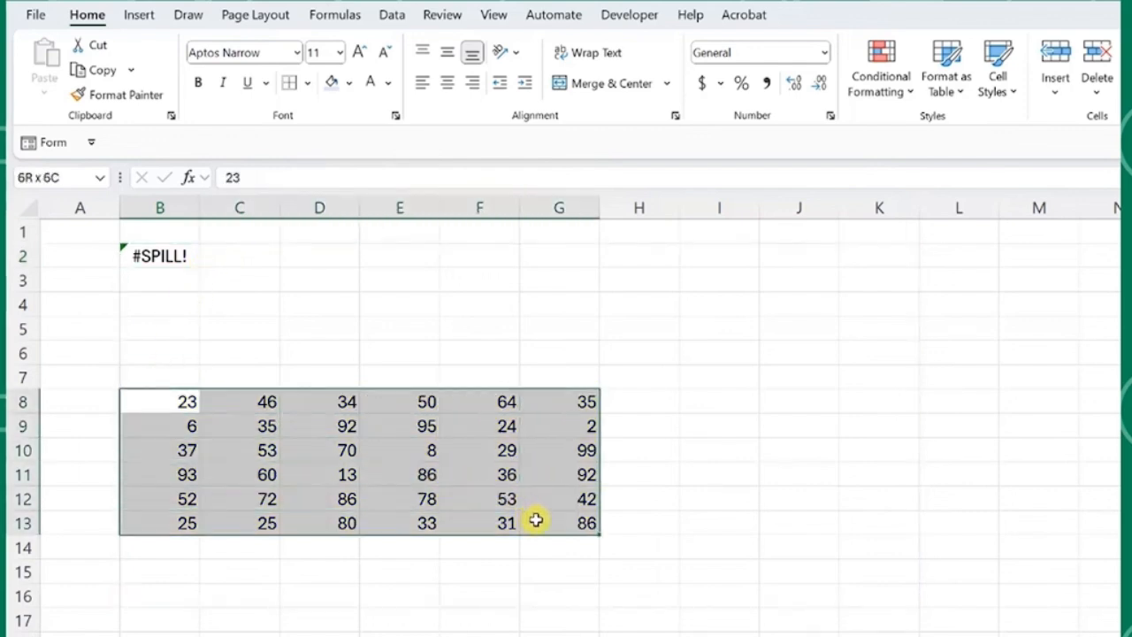
key("Delete")
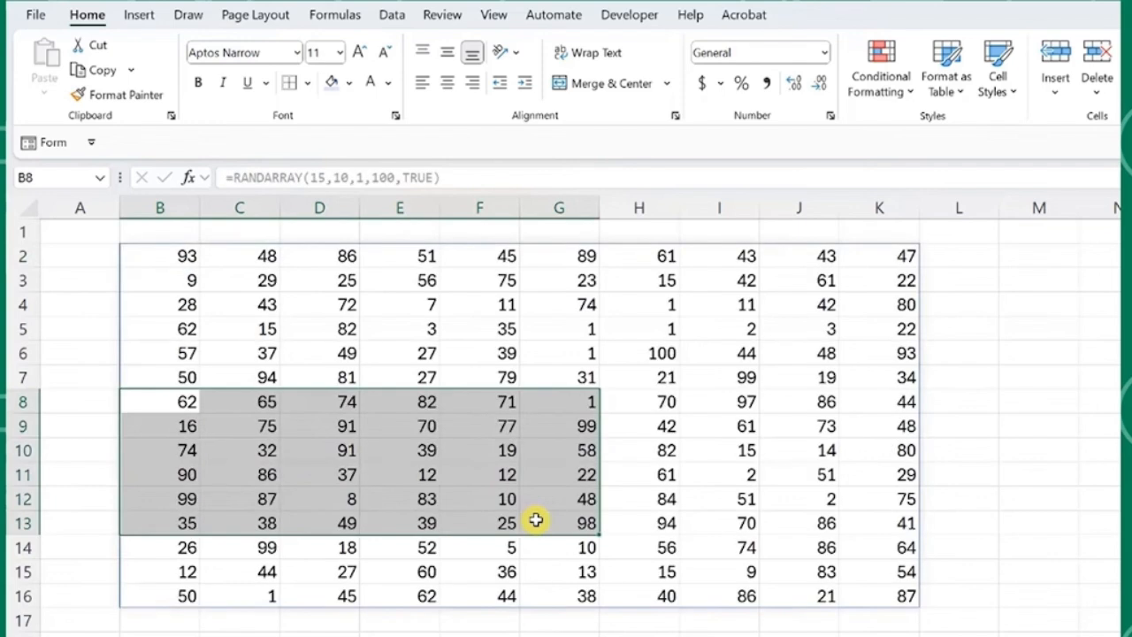
Add "None" as the if_empty argument of the FILTER formula under the Representative header in column F and reselect the result.
key("Up")
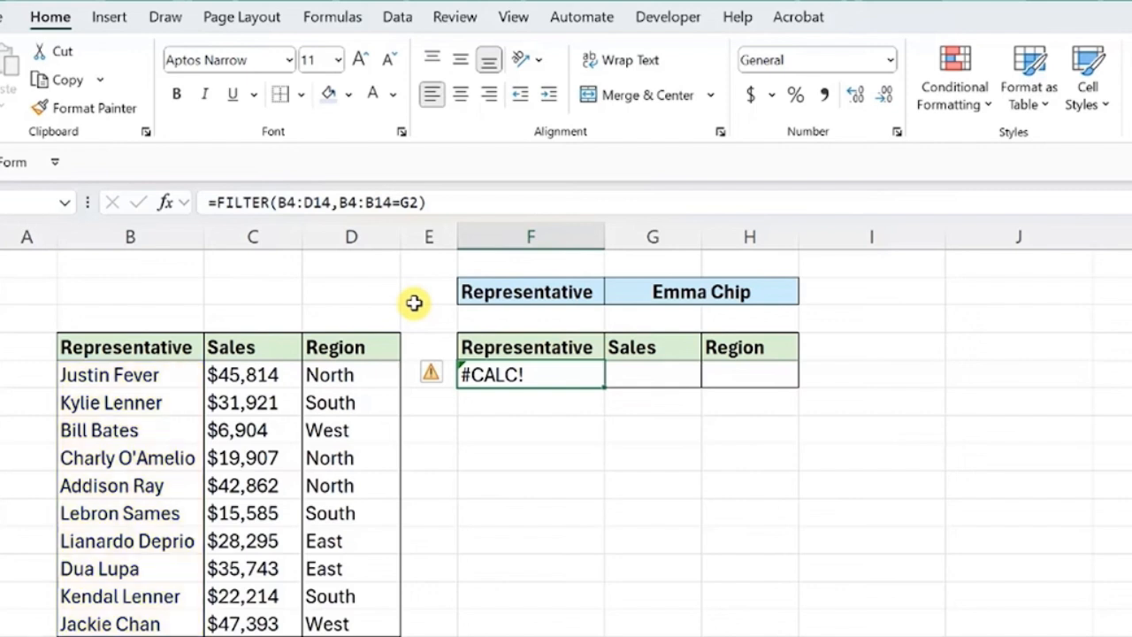
left_click(419, 202)
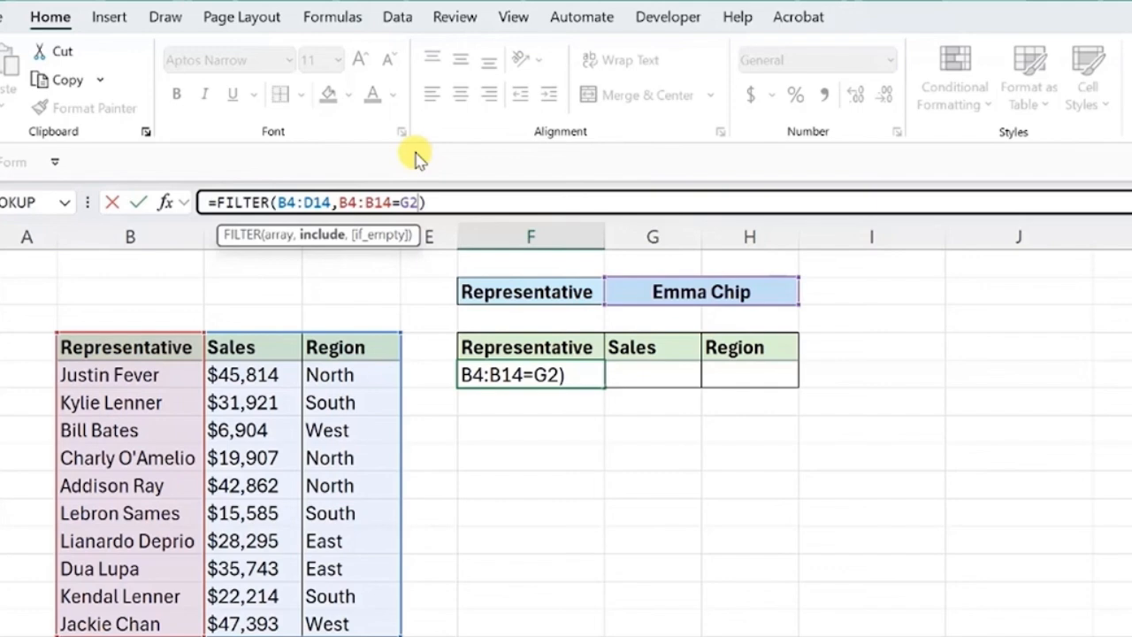
type(",\"None")
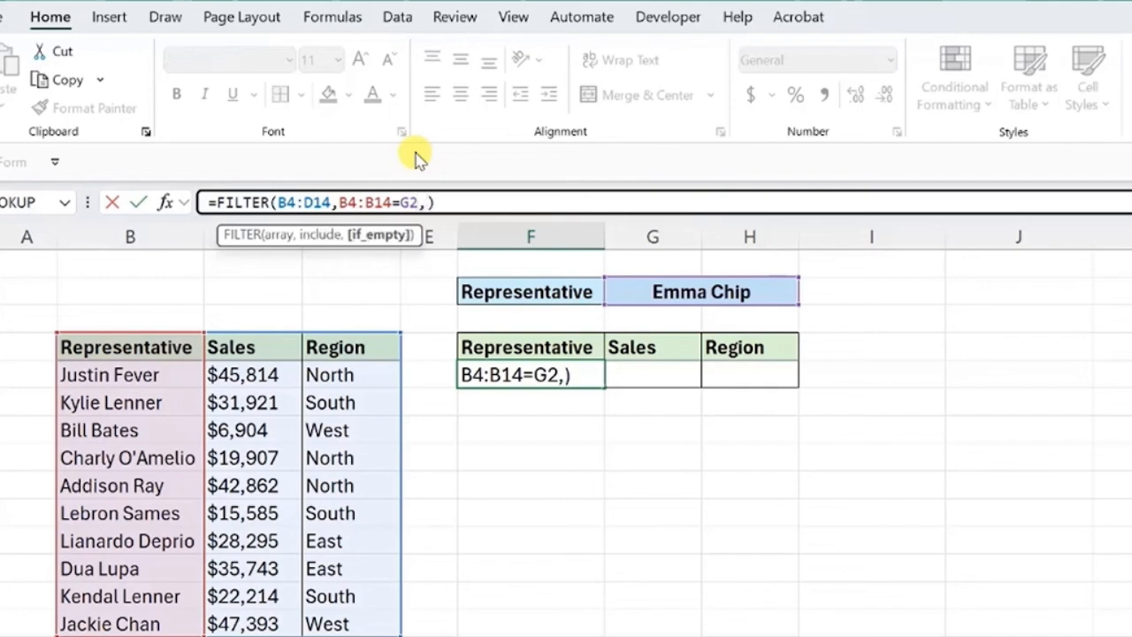
type("\"")
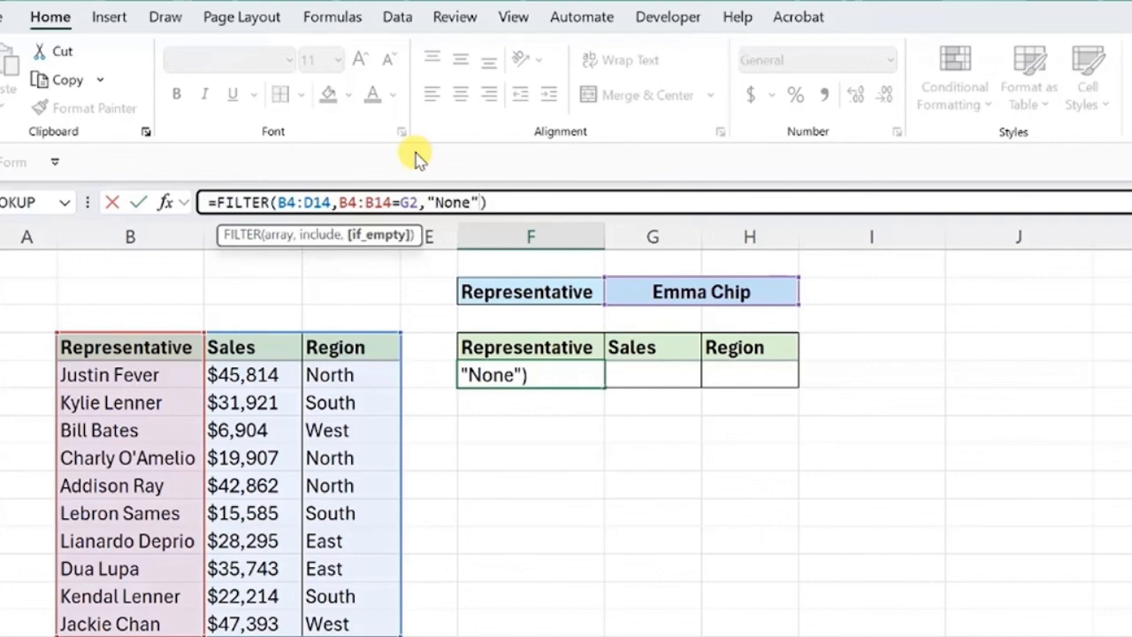
key("Return")
key("Up")
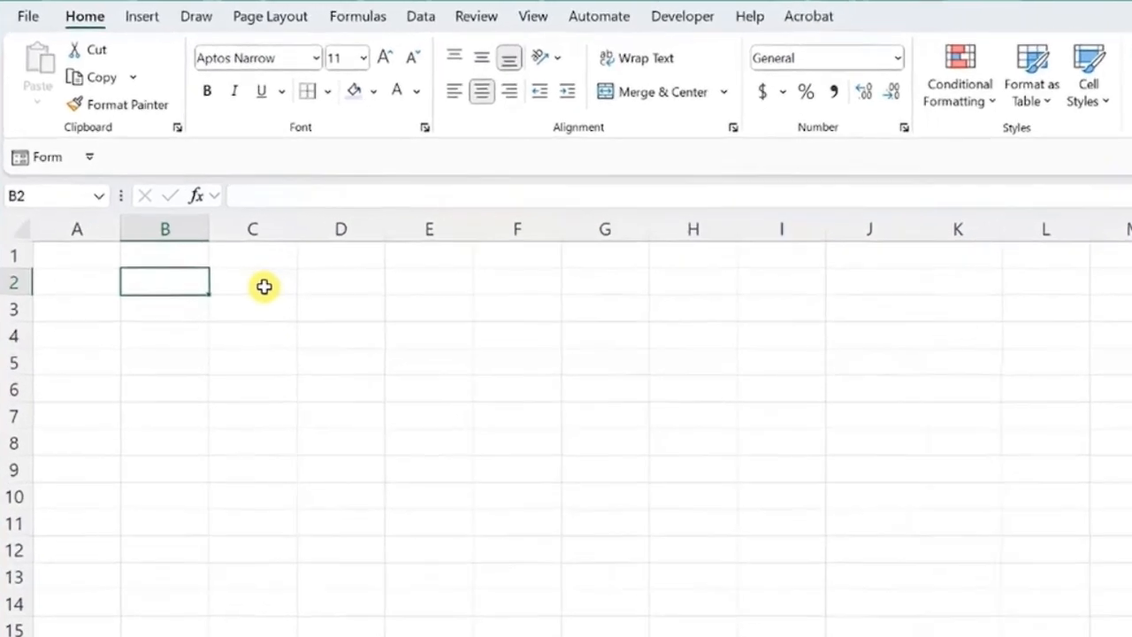
Enter the formula =10^500 in cell B2 of the blank sheet and select its result.
type("=")
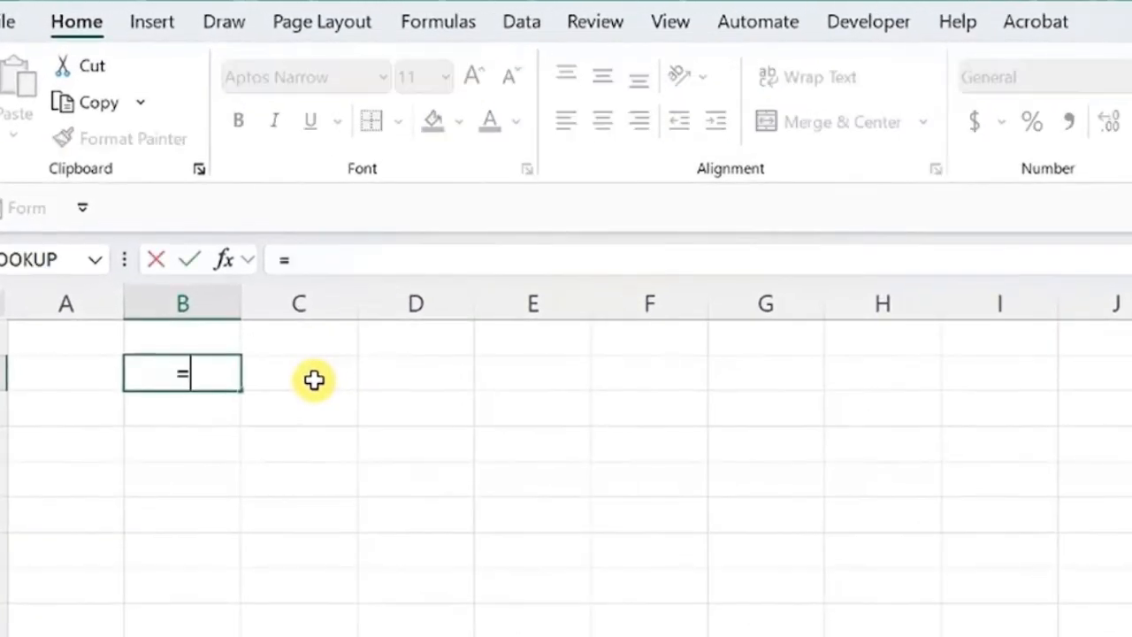
type("10^500")
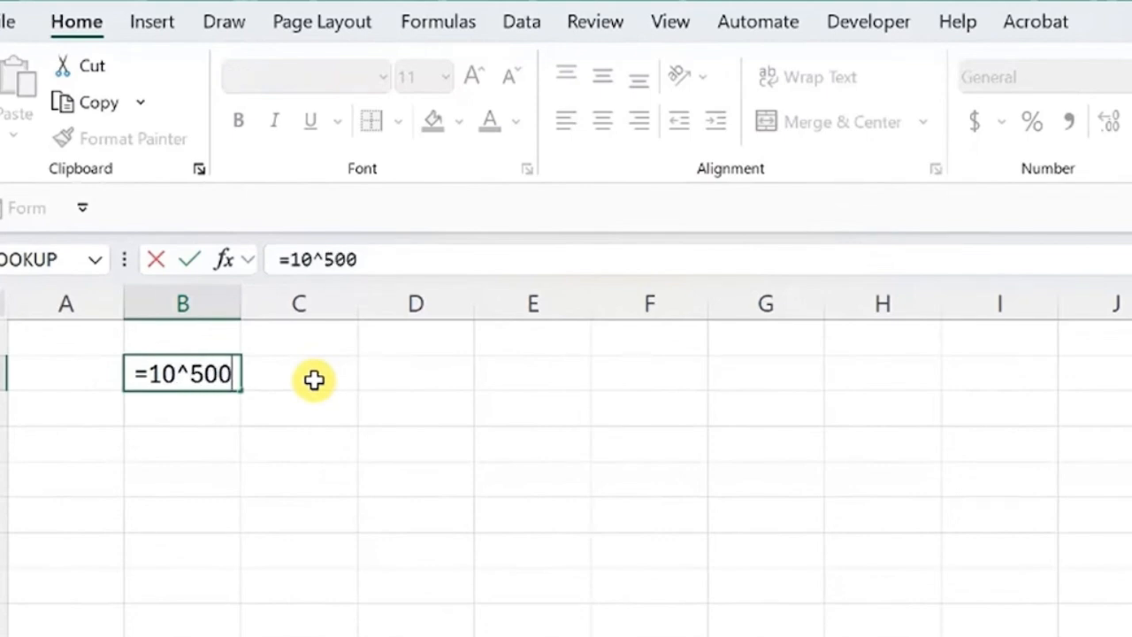
key("Return")
key("Up")
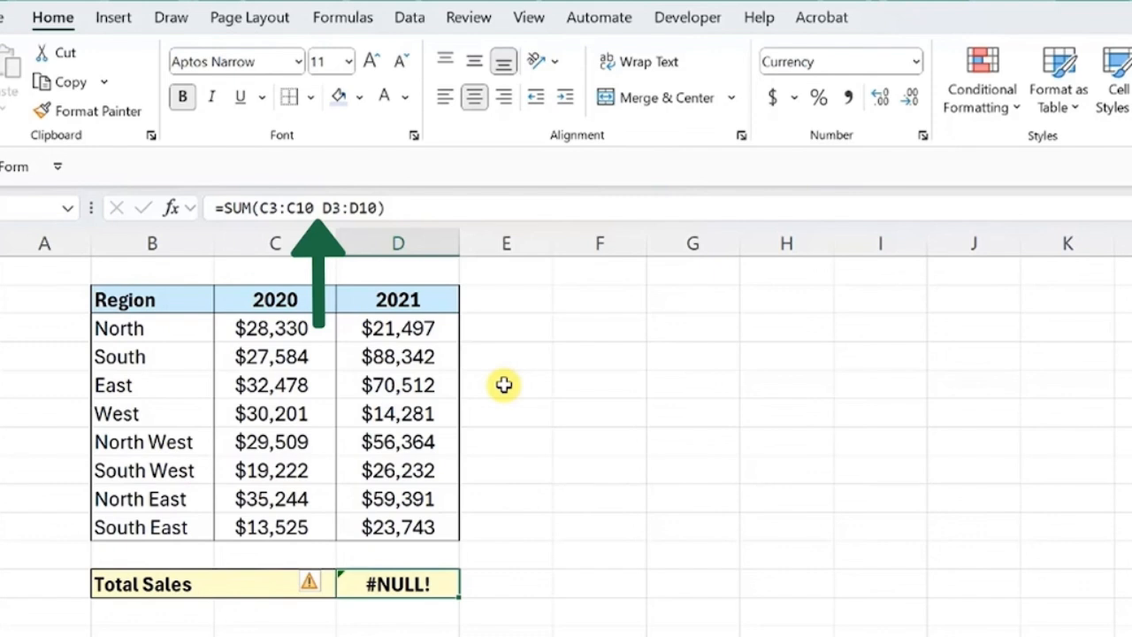
Correct the Total Sales SUM formula by separating the ranges C3:C10 and D3:D10 with a comma.
left_click(317, 208)
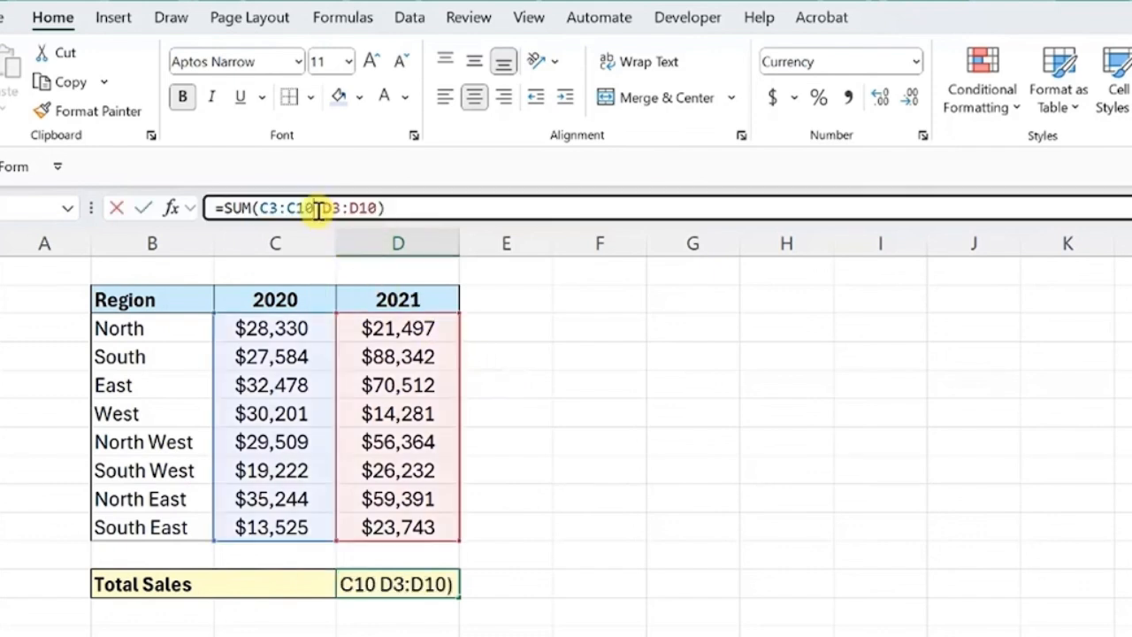
type(",")
key("Return")
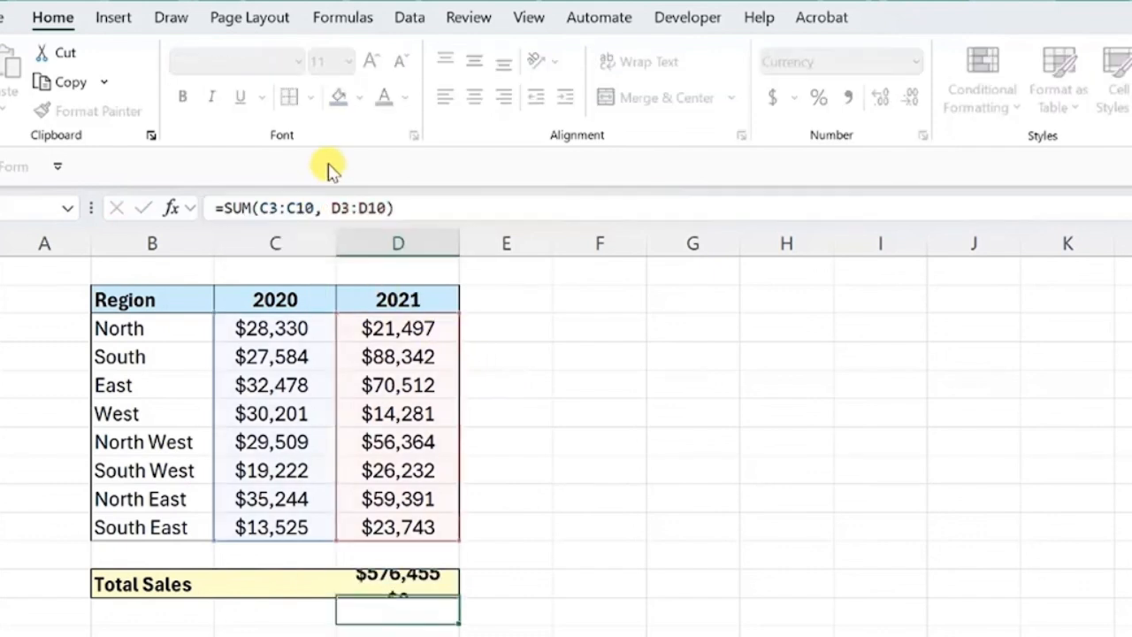